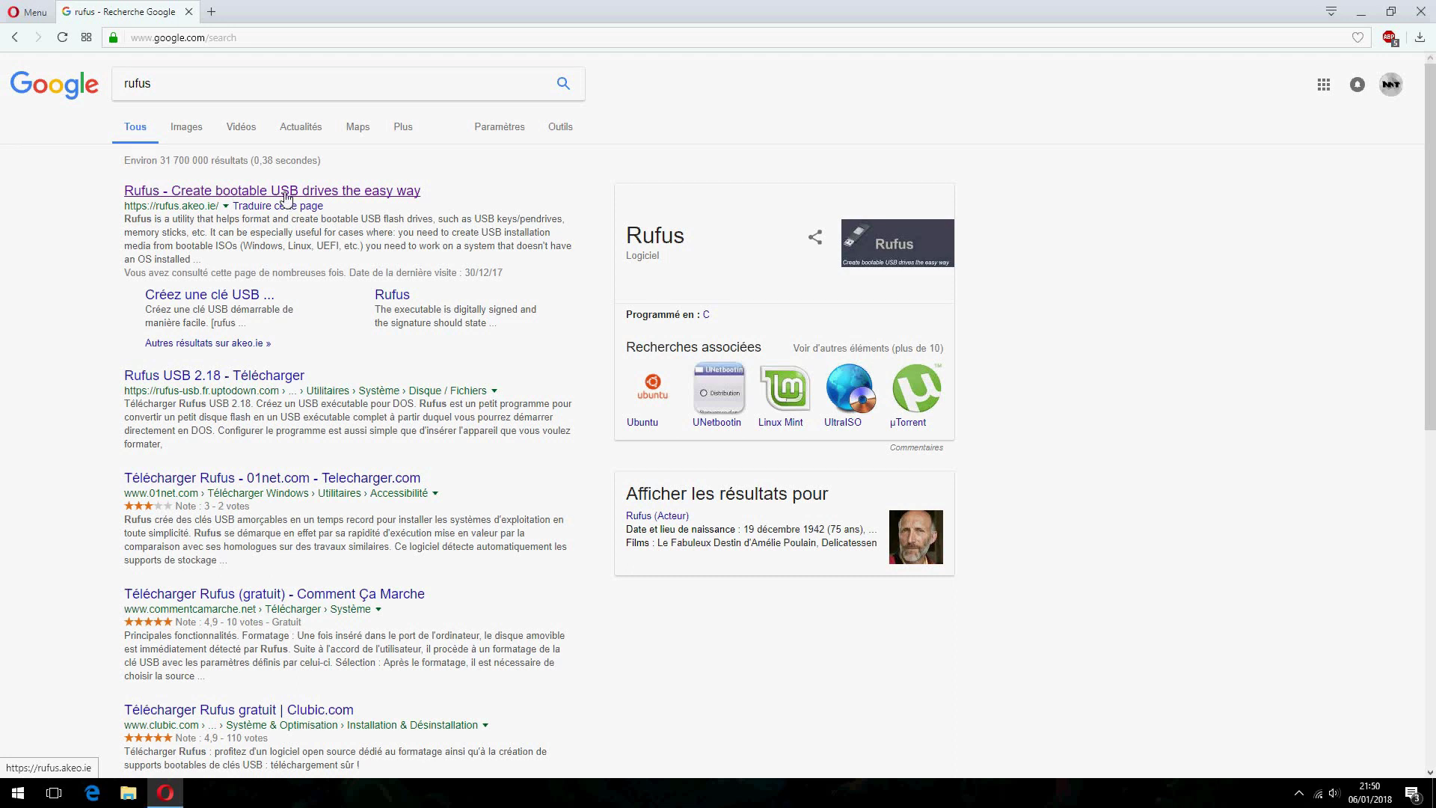
Download Rufus 2.18 from rufus.akeo.ie and save rufus-2.18.exe to the Desktop.
left_click(287, 191)
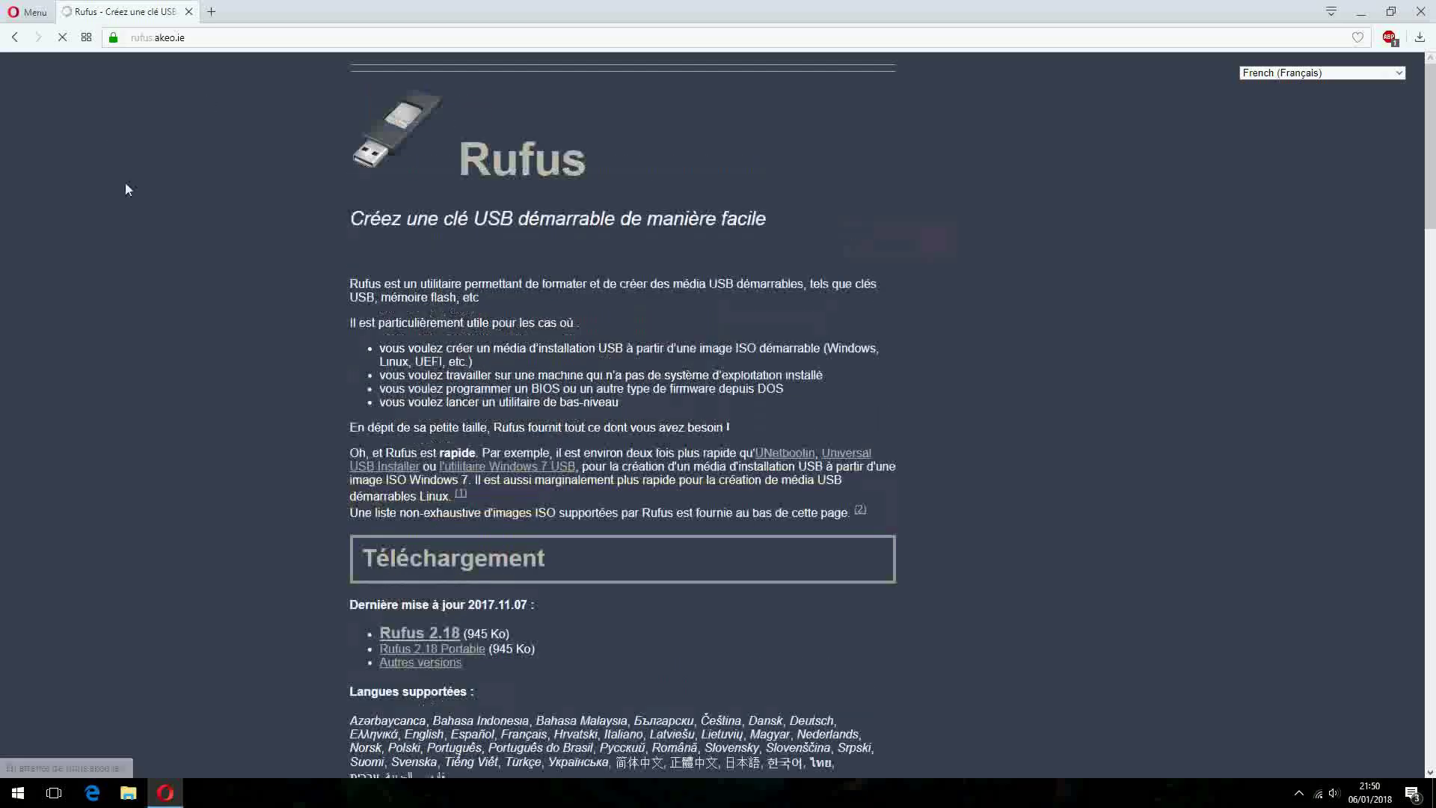
scroll(386, 450, "down", 3)
scroll(386, 603, "down", 3)
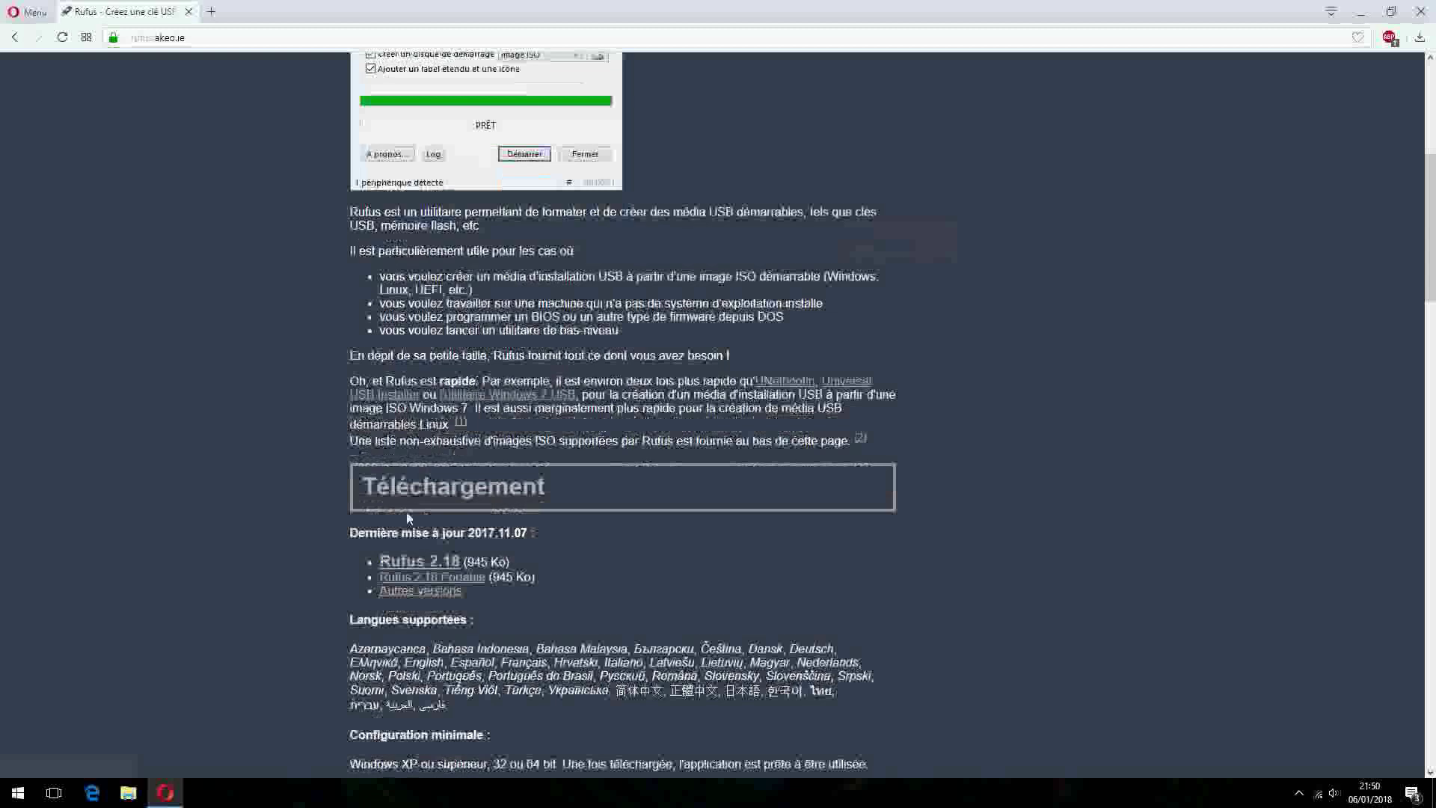
left_click(420, 562)
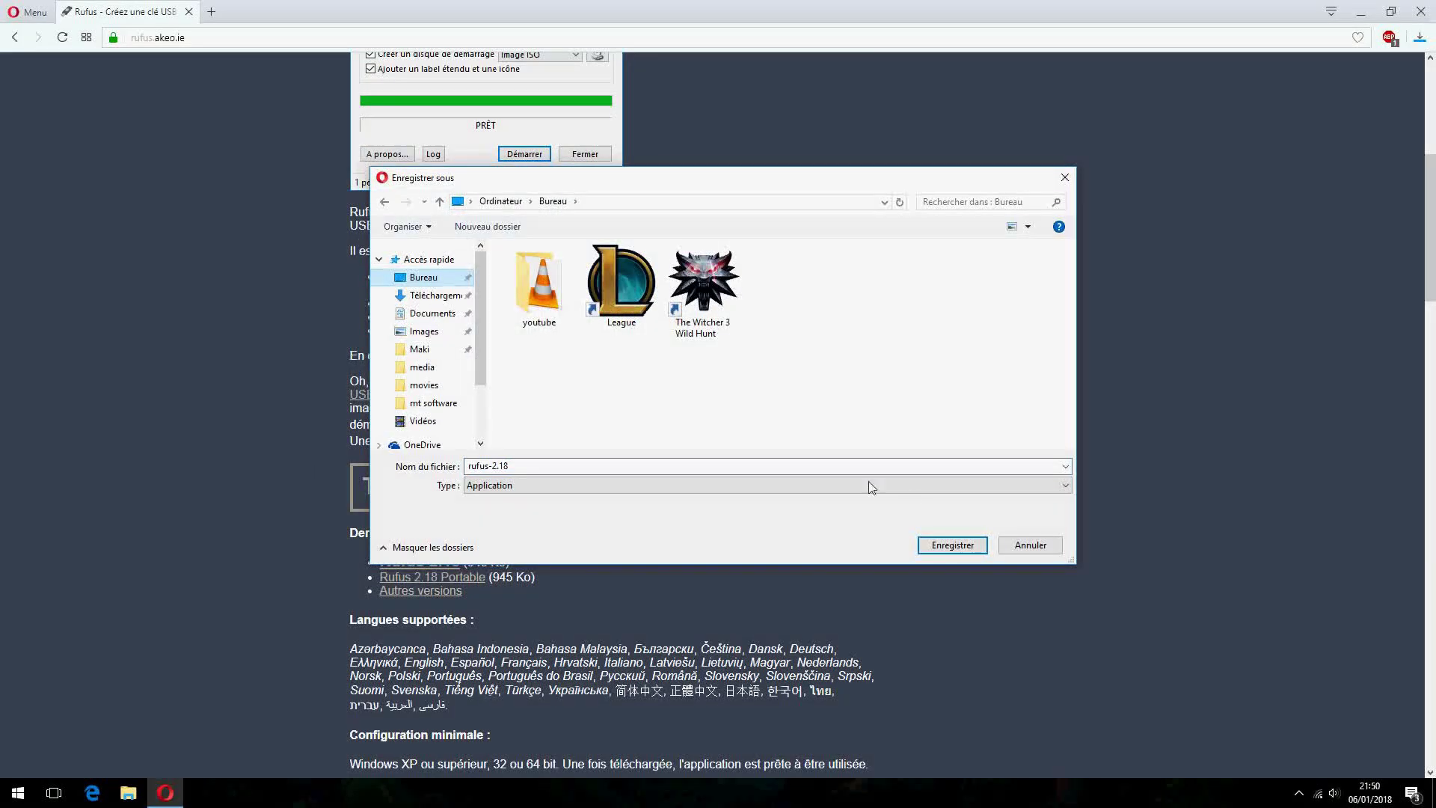
left_click(952, 545)
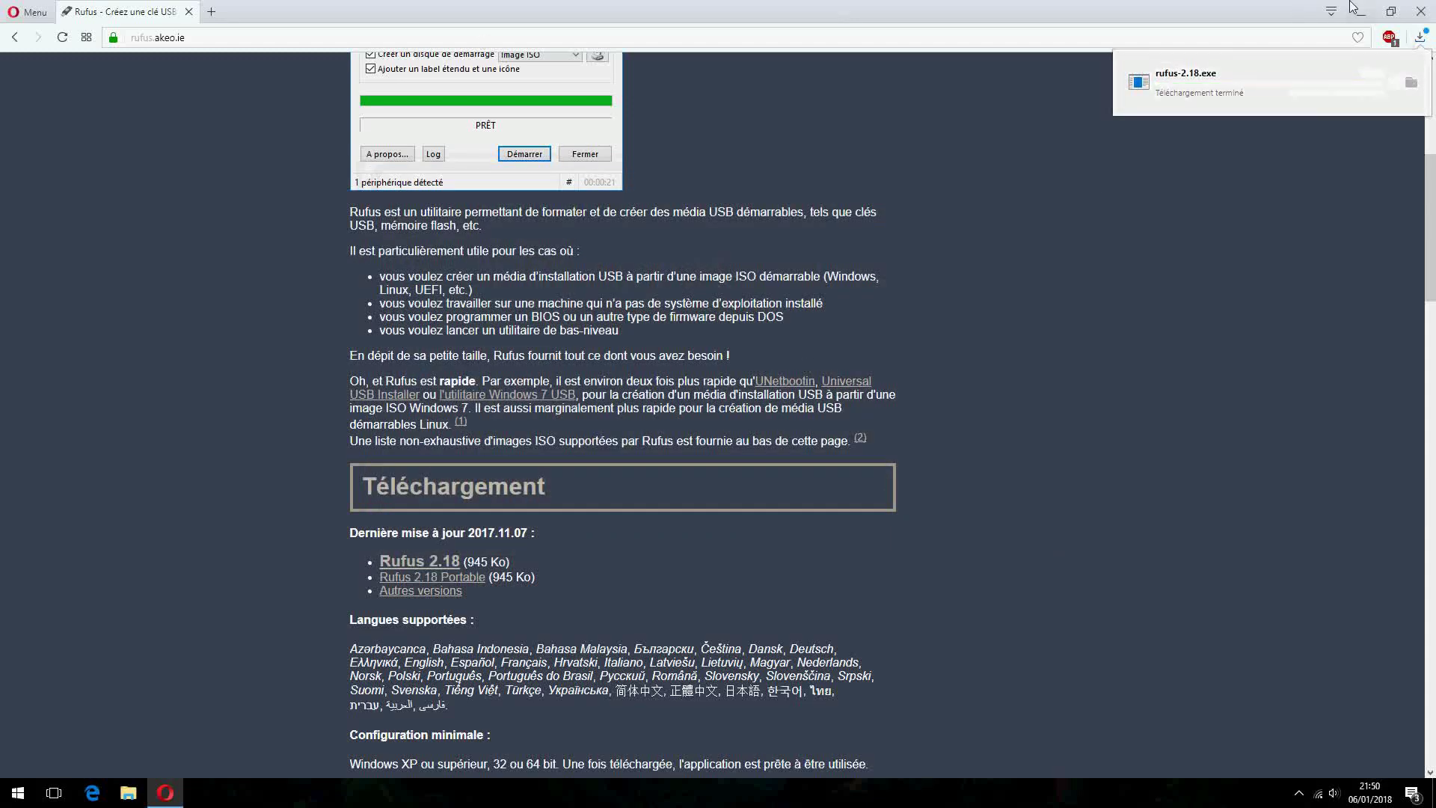
Open Computer and check that the MT SOFTWARE (F:) drive is empty.
left_click(1356, 10)
double_click(56, 105)
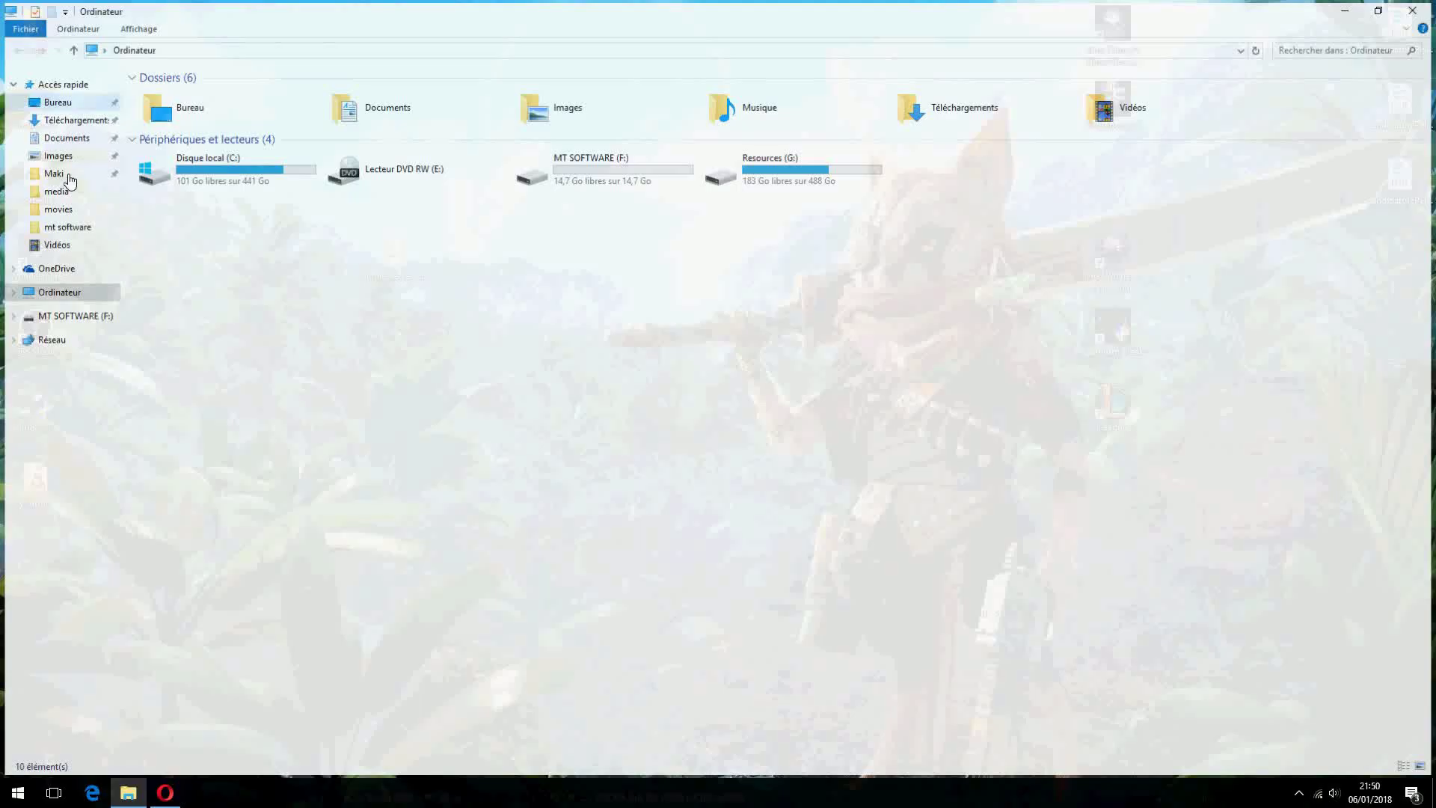
left_click(595, 169)
double_click(570, 177)
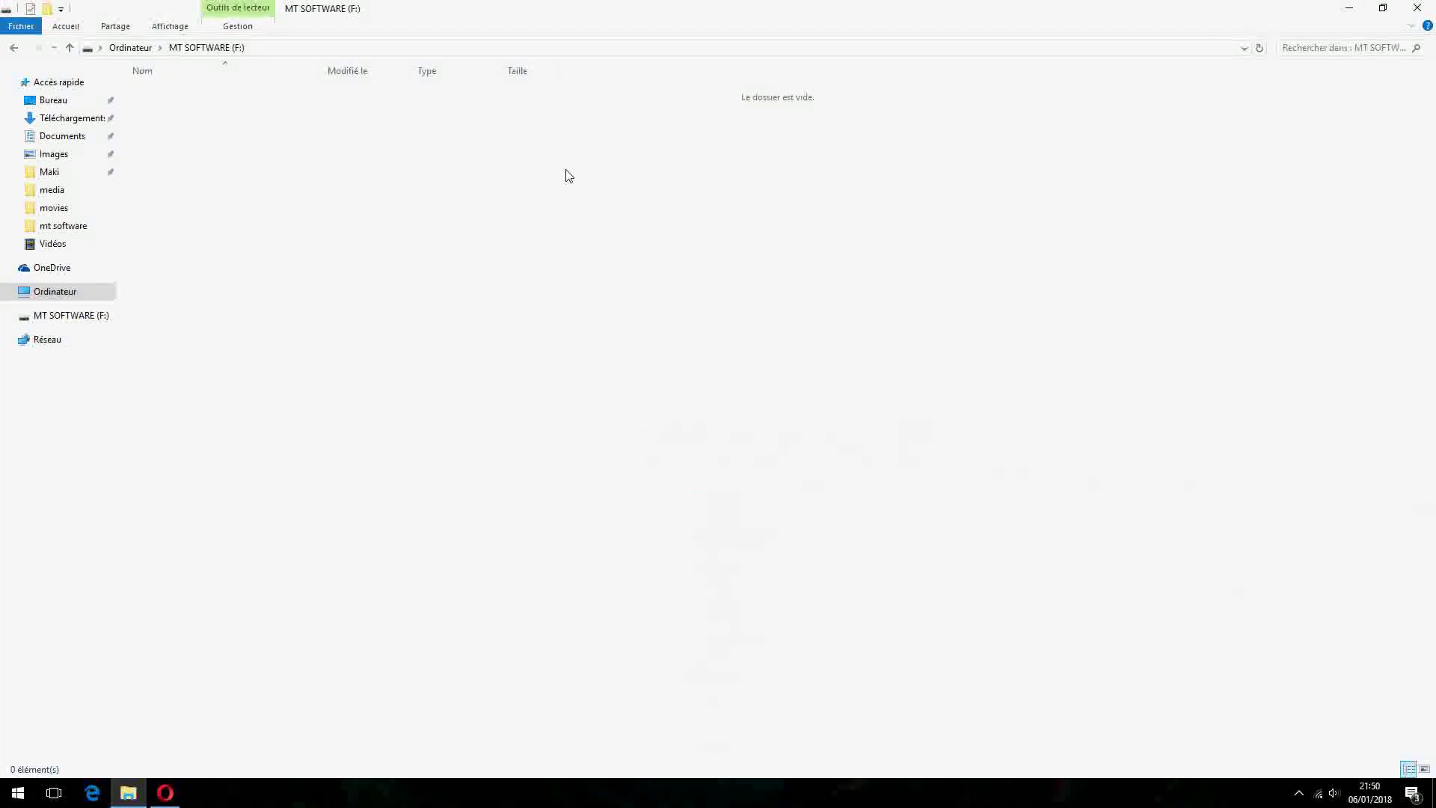
key("BackSpace")
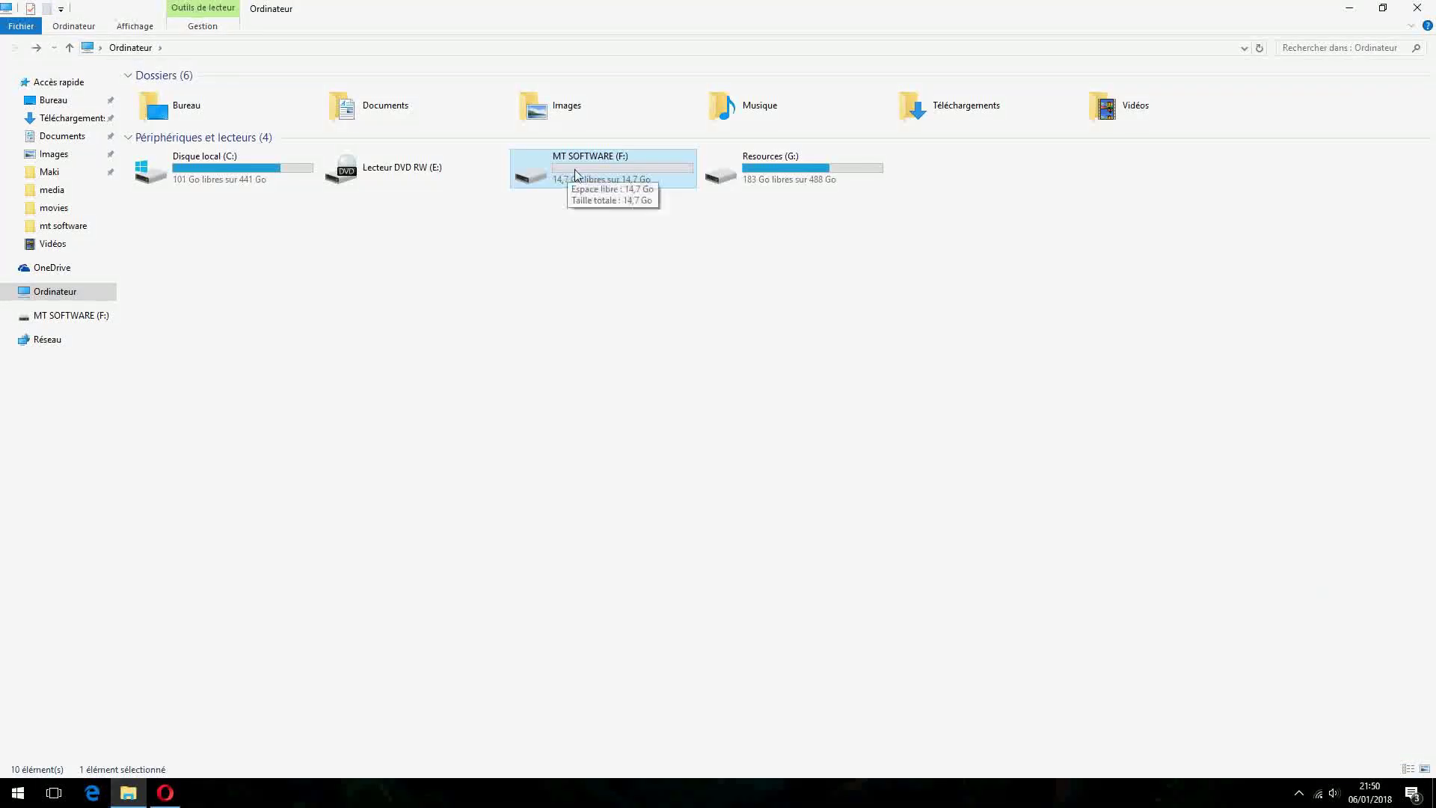
Quick-format MT SOFTWARE (F:) as FAT32, then close File Explorer.
right_click(576, 170)
left_click(632, 425)
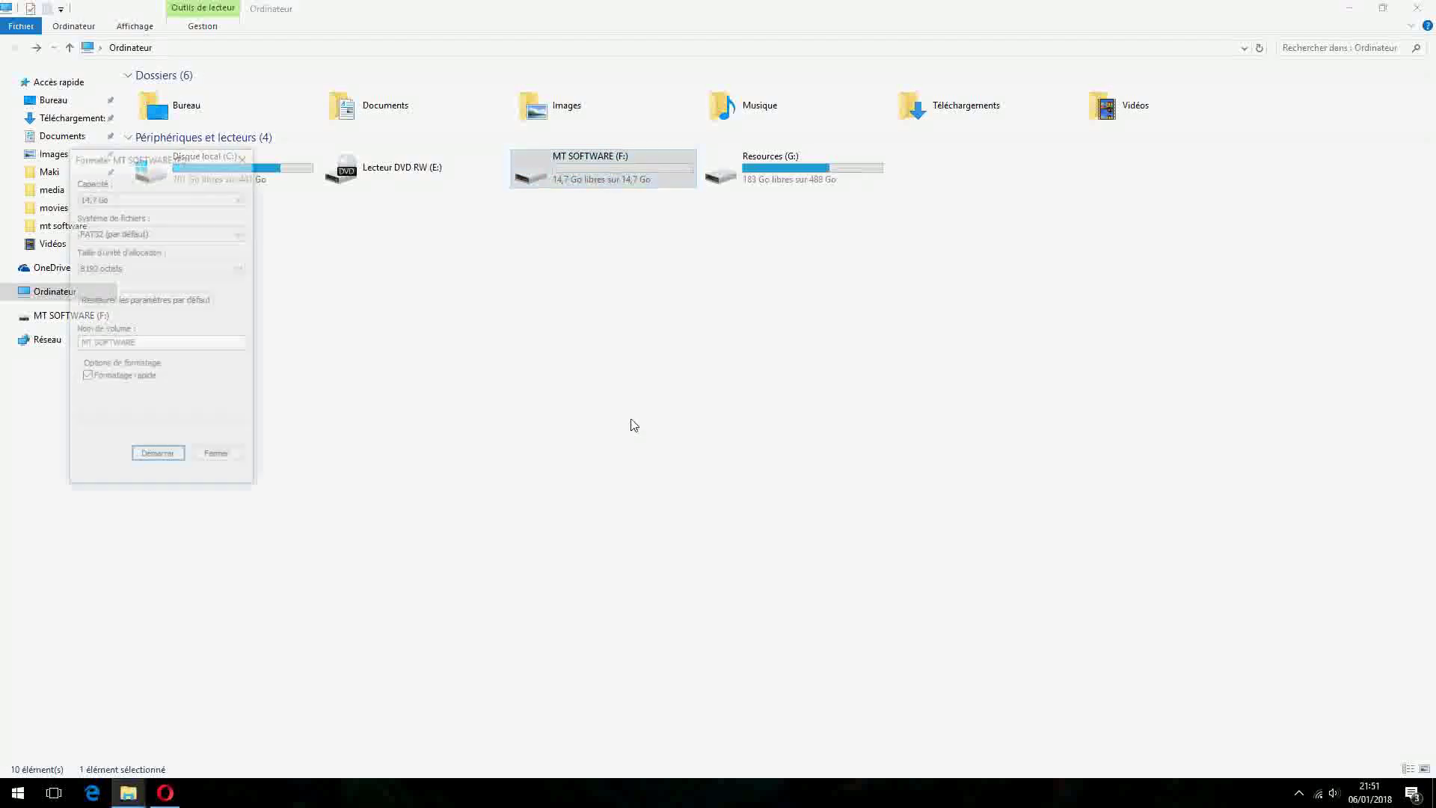
left_click(157, 457)
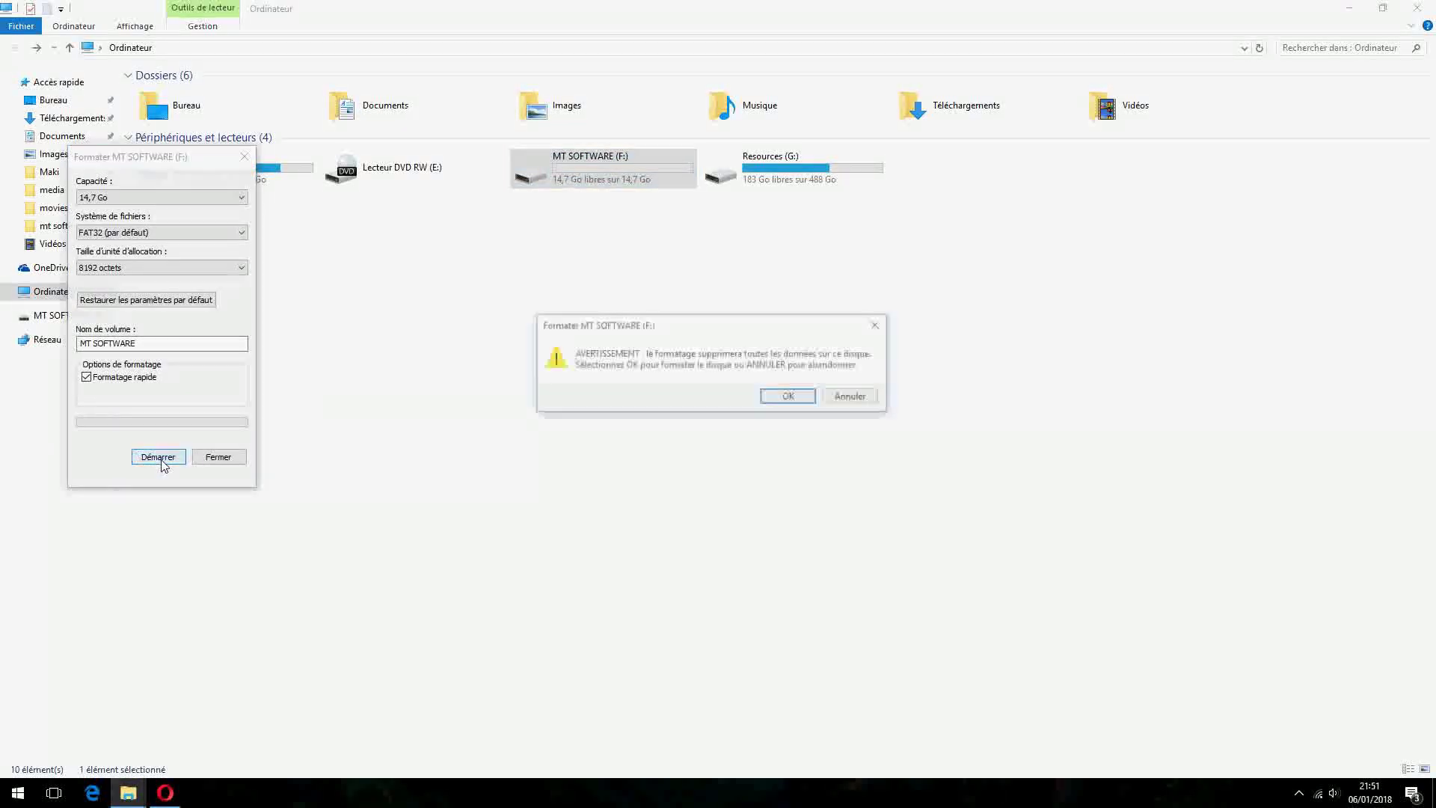
left_click(790, 398)
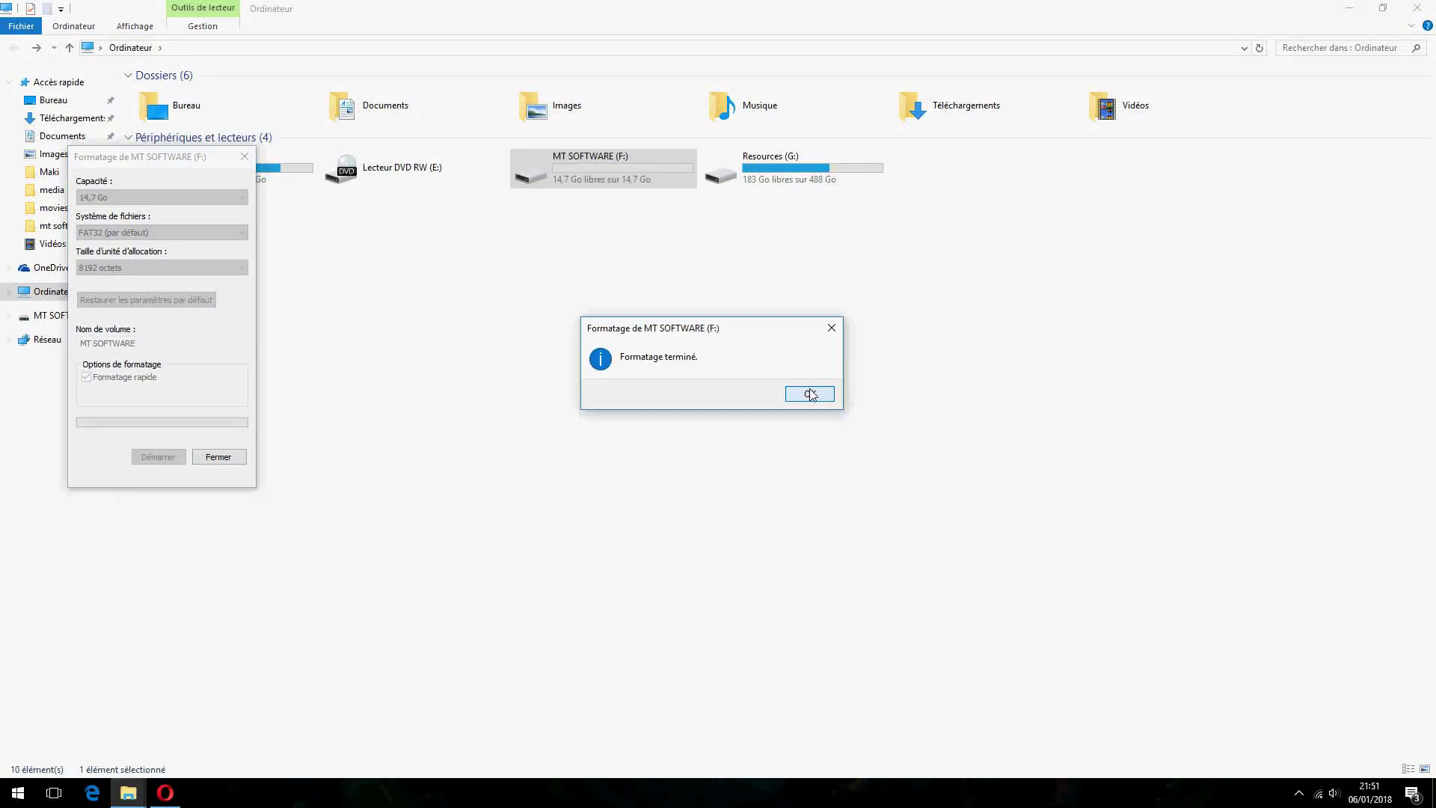
left_click(807, 395)
left_click(217, 457)
left_click(629, 465)
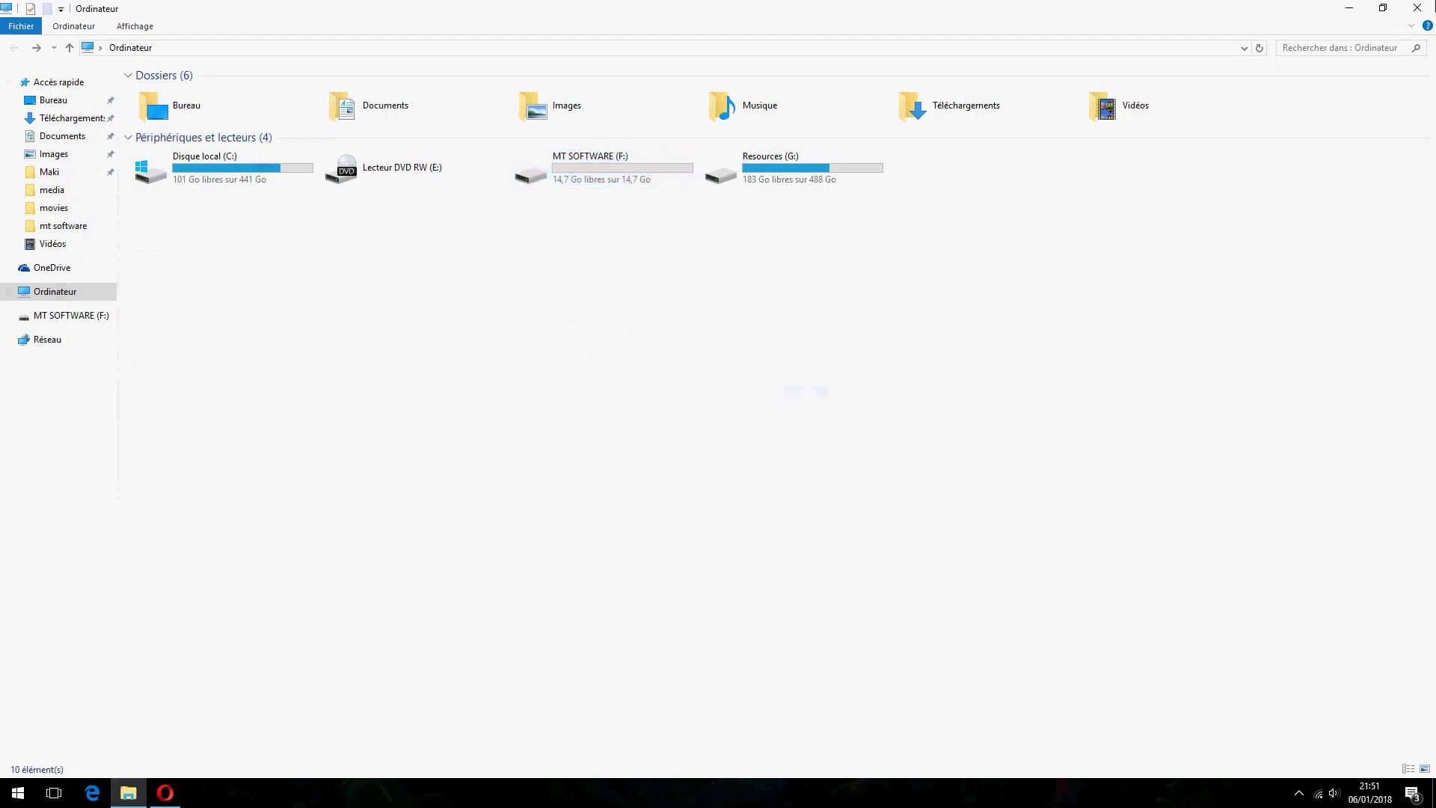
left_click(1416, 8)
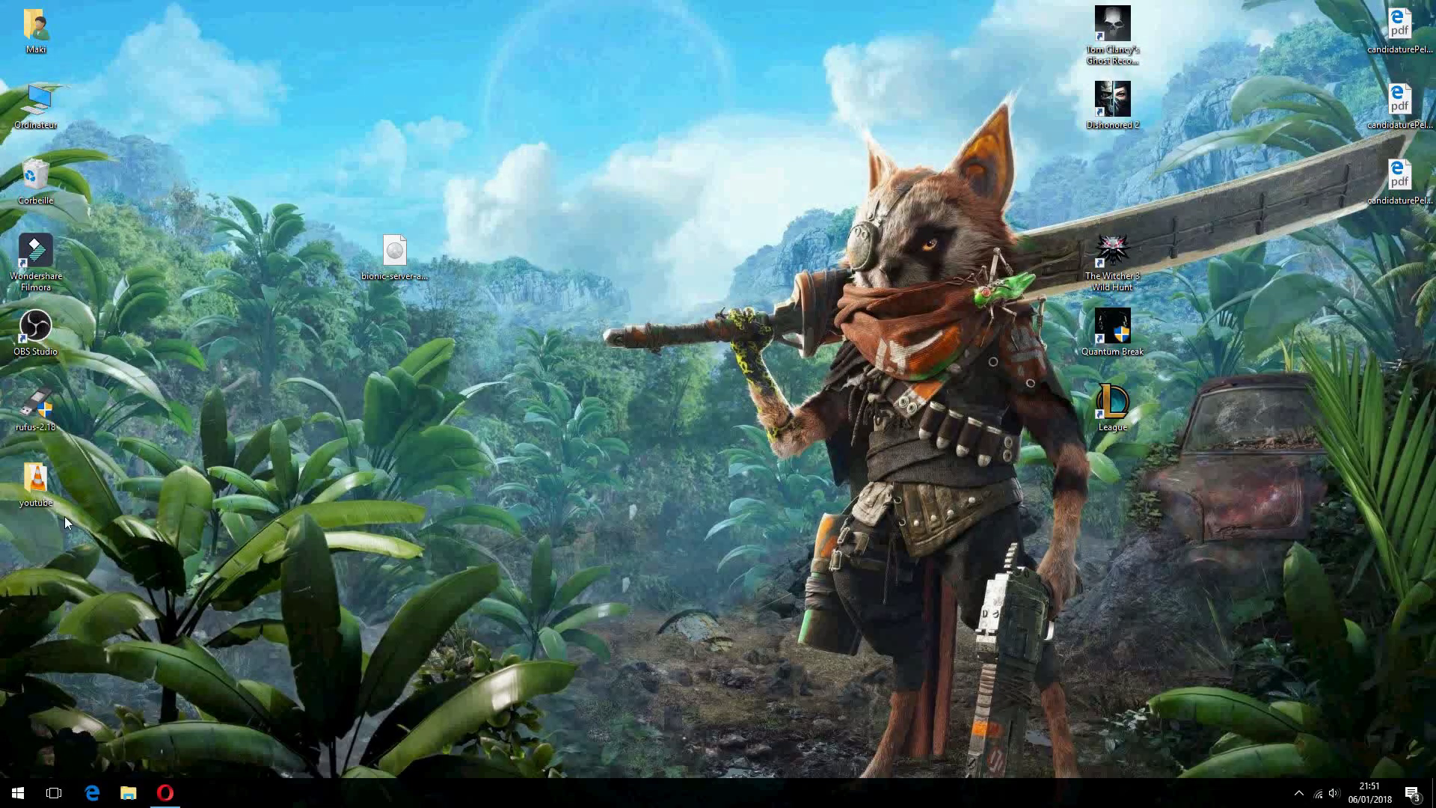
Launch Rufus 2.18 with MT SOFTWARE (F:) as the device and open the ISO chooser.
double_click(51, 410)
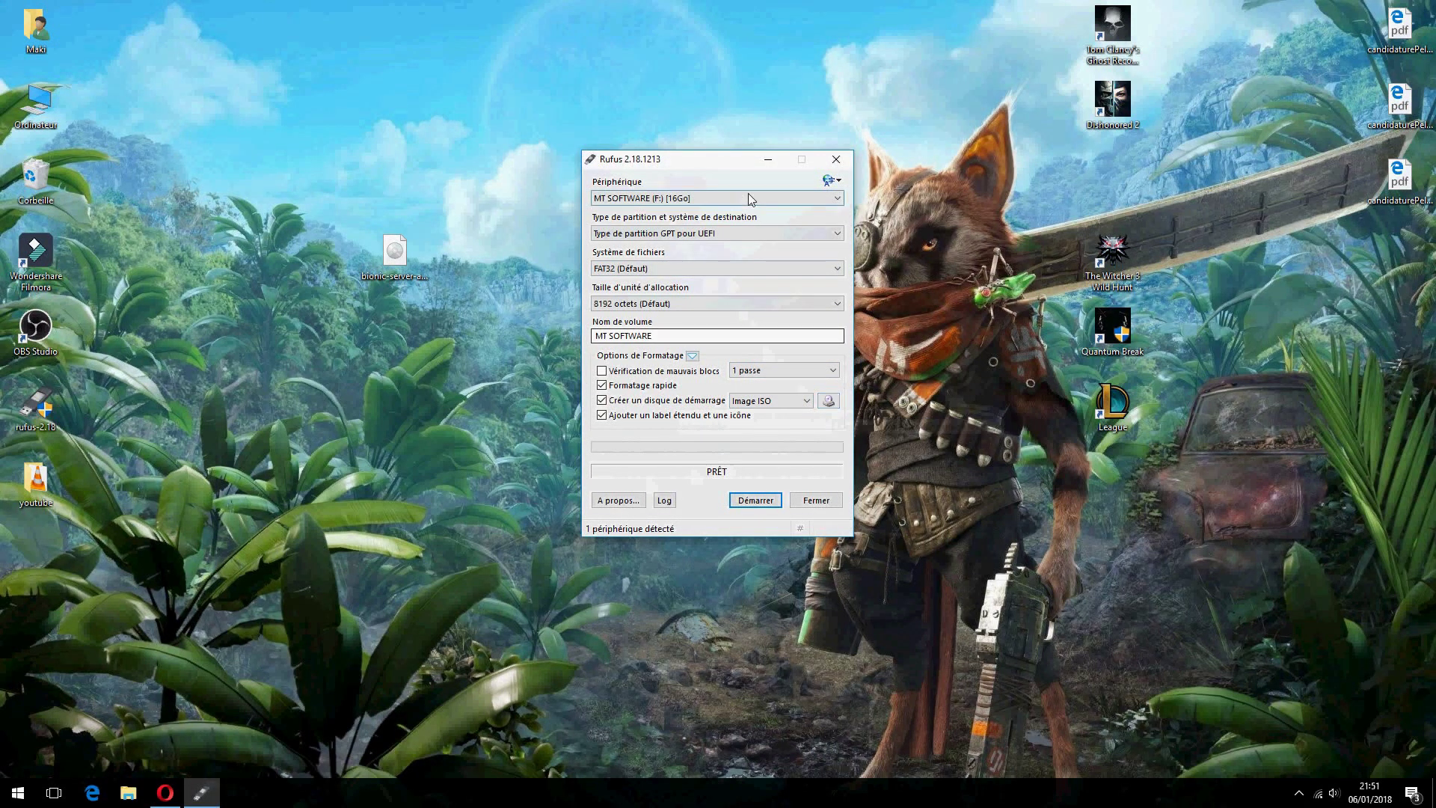
left_click(718, 198)
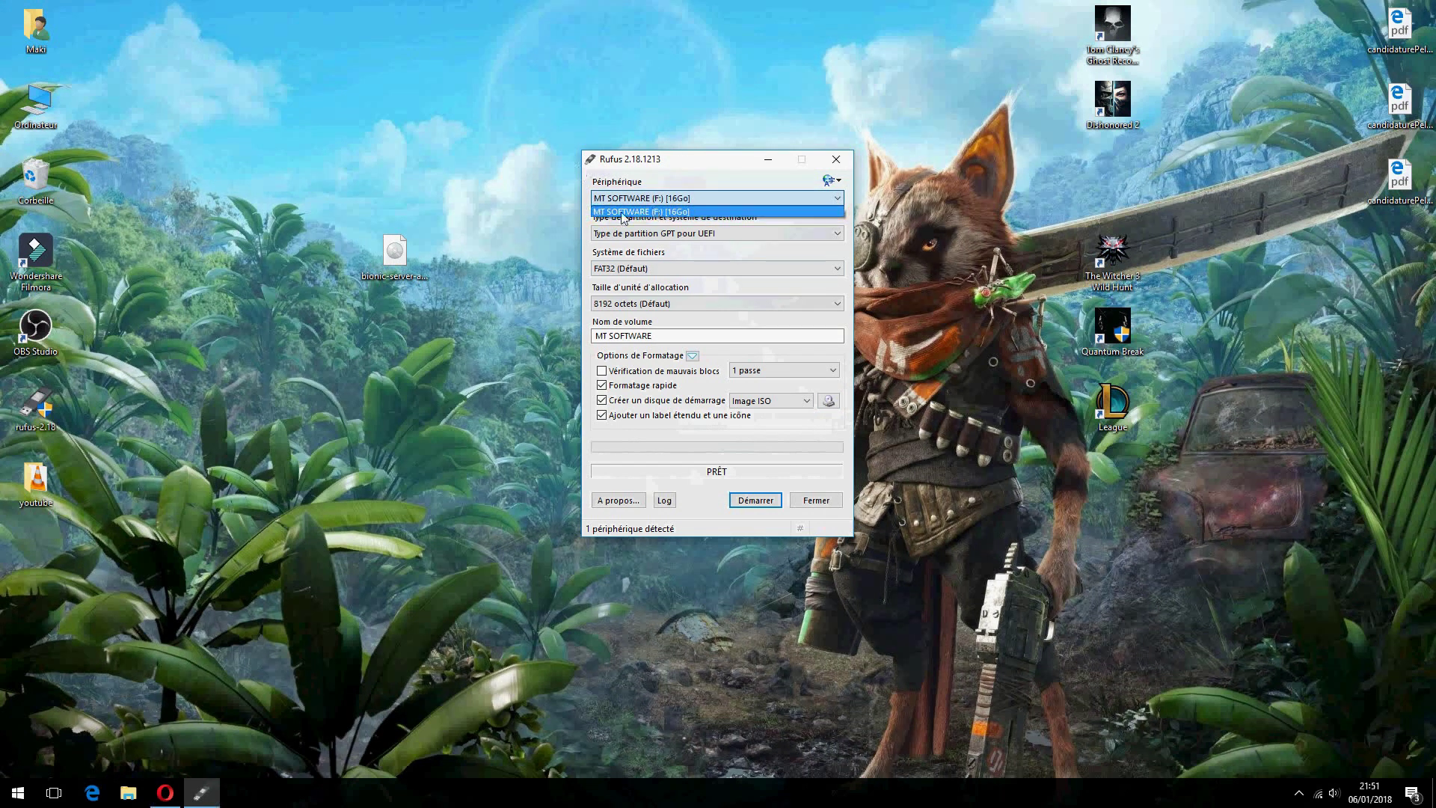
left_click(663, 86)
left_click(829, 401)
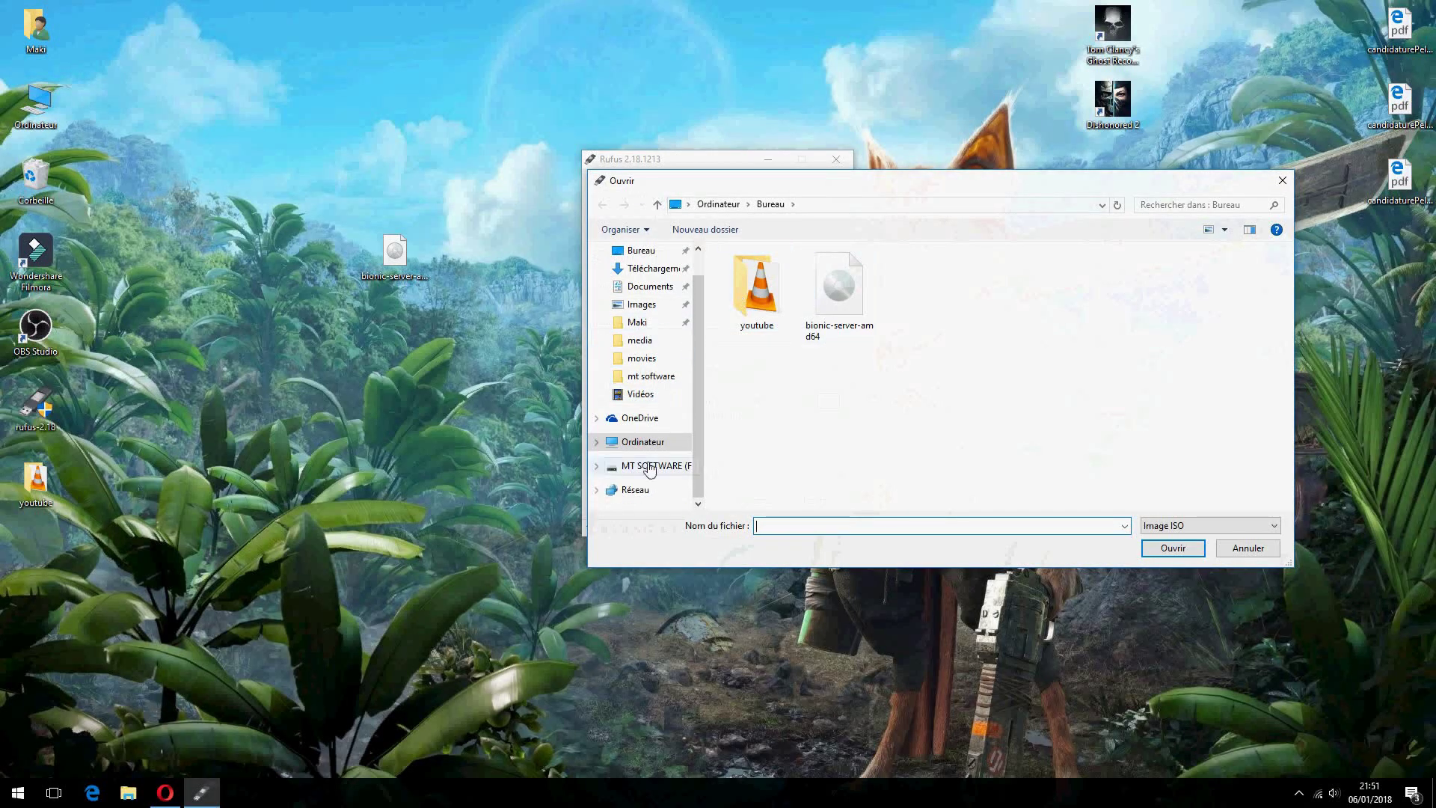
Load bionic-desktop-amd64.iso from Resources (G:) > distributions as the boot image.
left_click(644, 471)
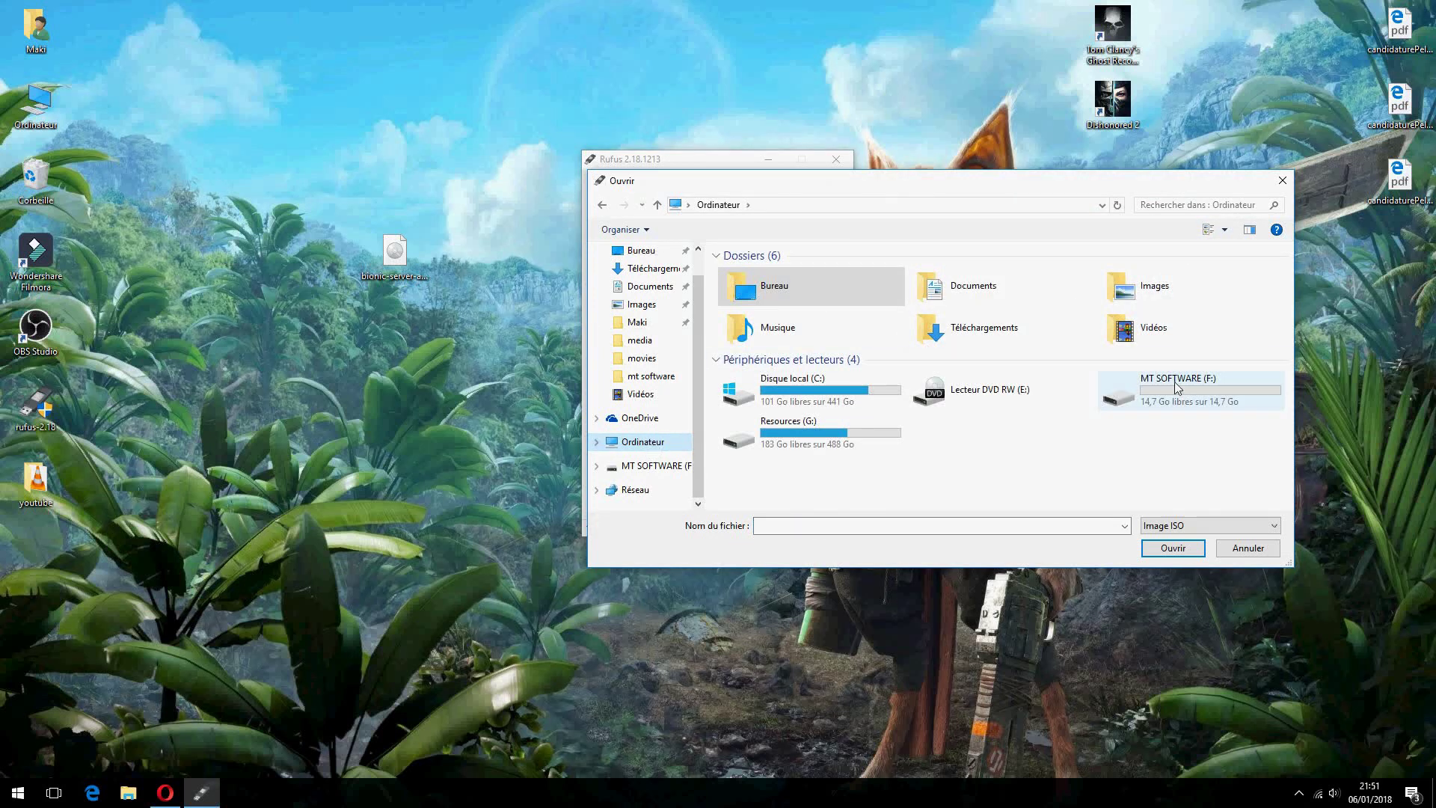
double_click(809, 433)
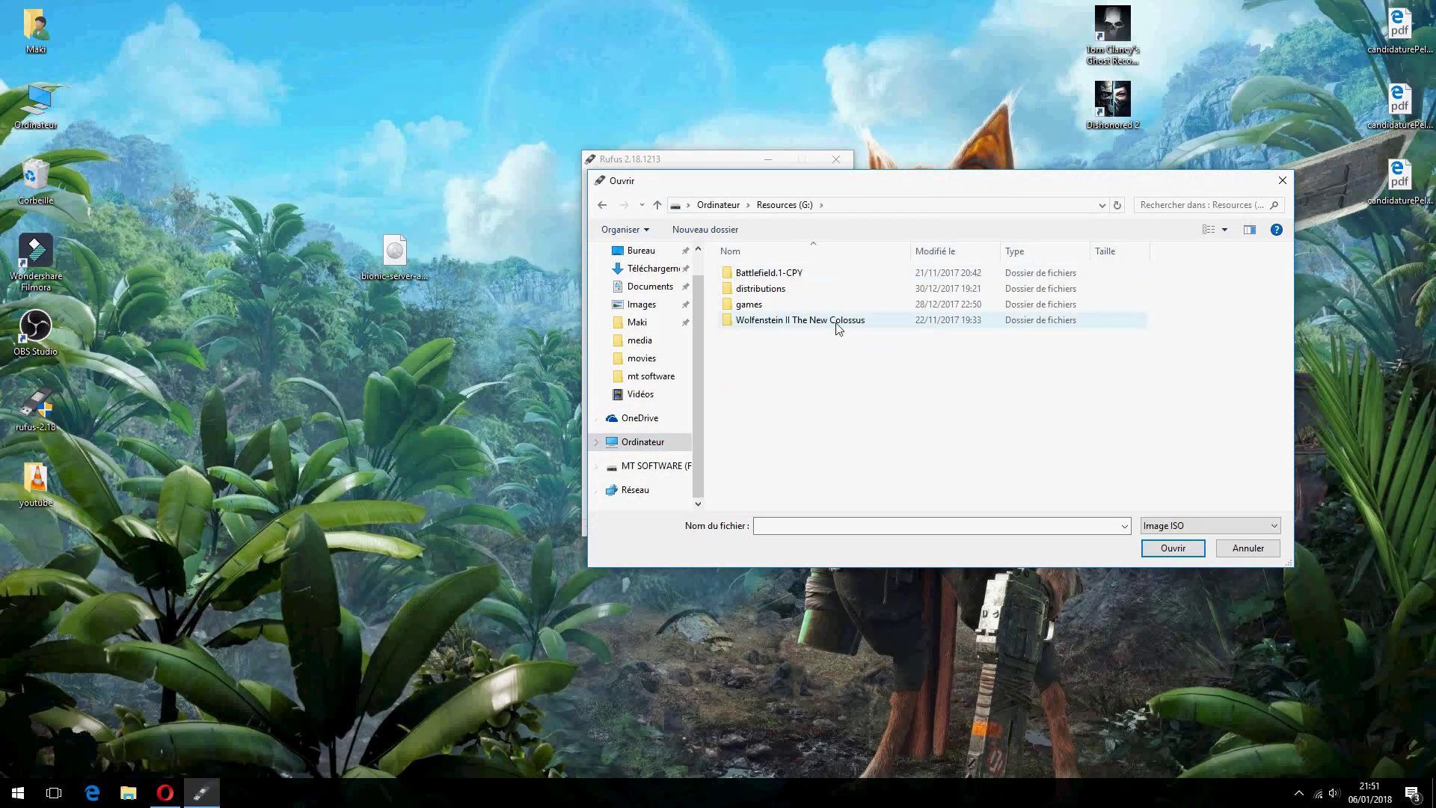
double_click(761, 289)
left_click(819, 274)
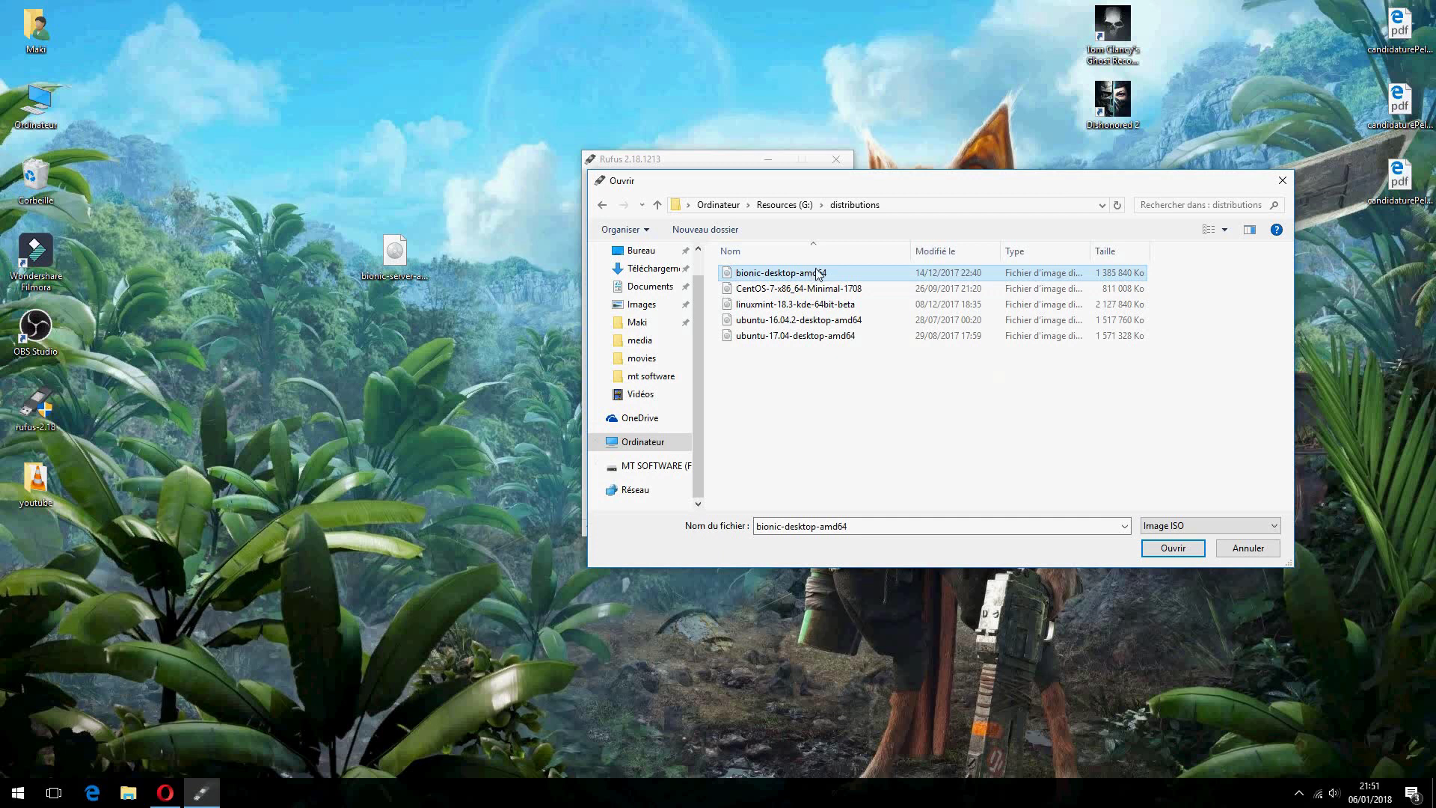
left_click(1173, 548)
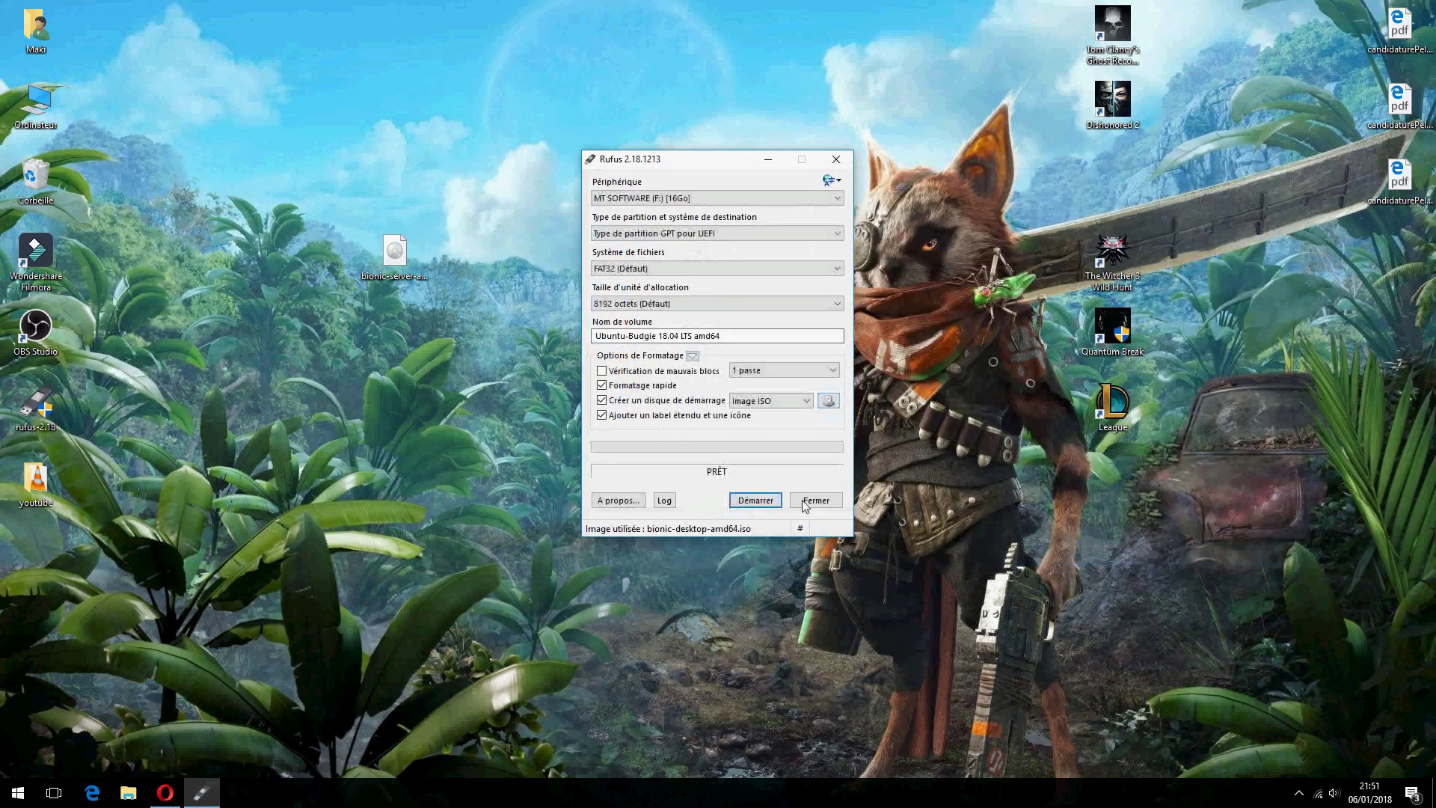
Write the image to F: in ISO image mode, accepting the erase warning and closing the ISOHybrid prompt.
left_click(754, 501)
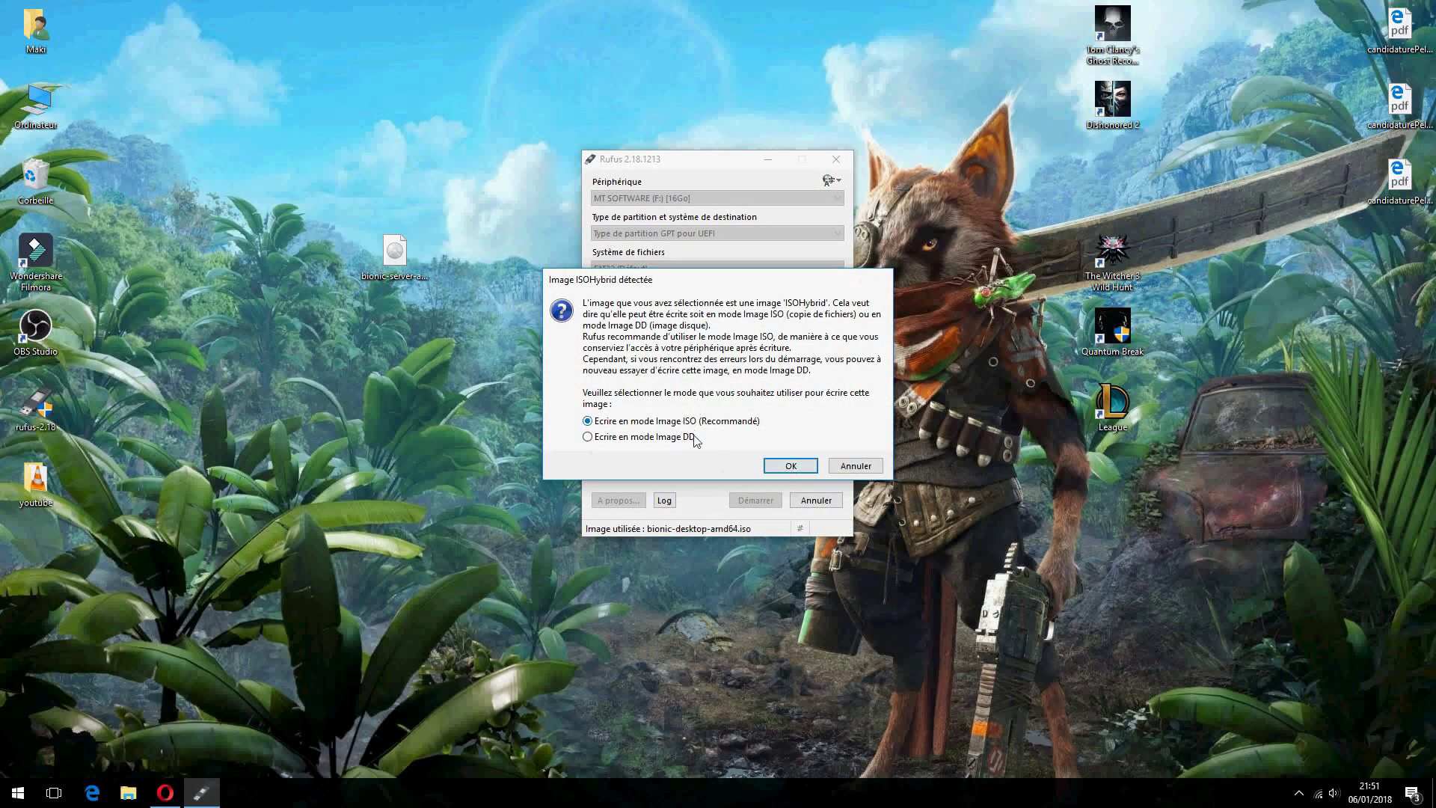
left_click(790, 466)
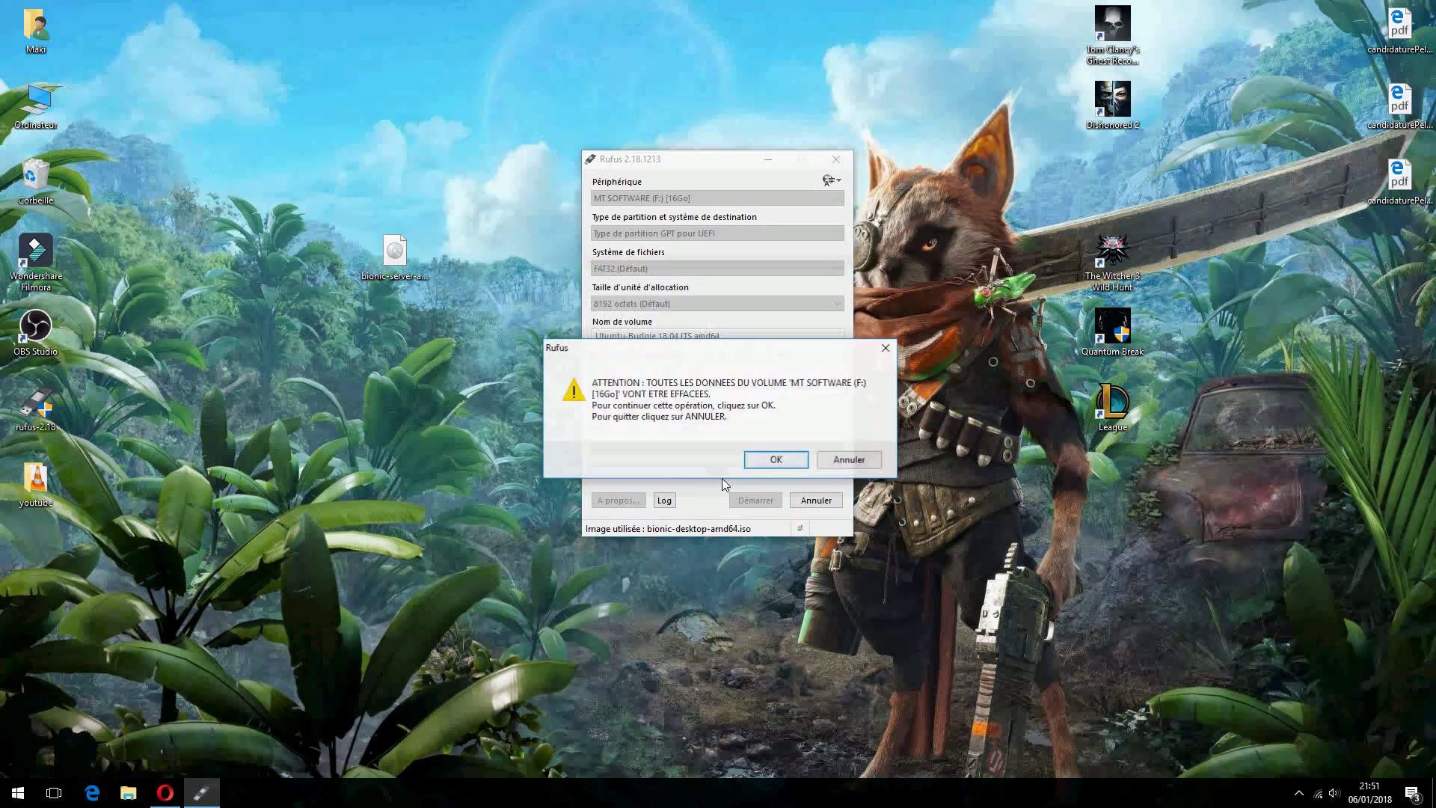
left_click(775, 458)
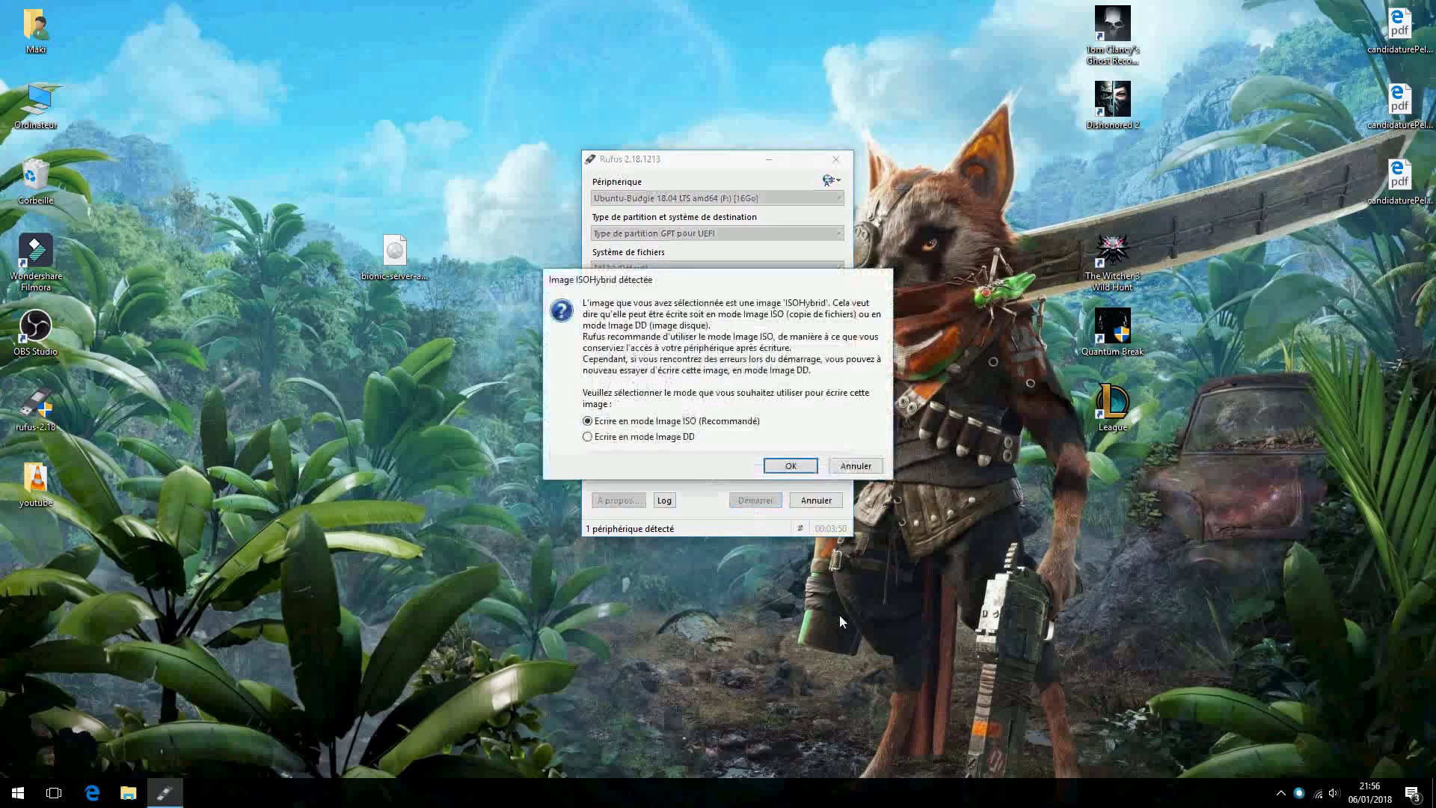
left_click(856, 466)
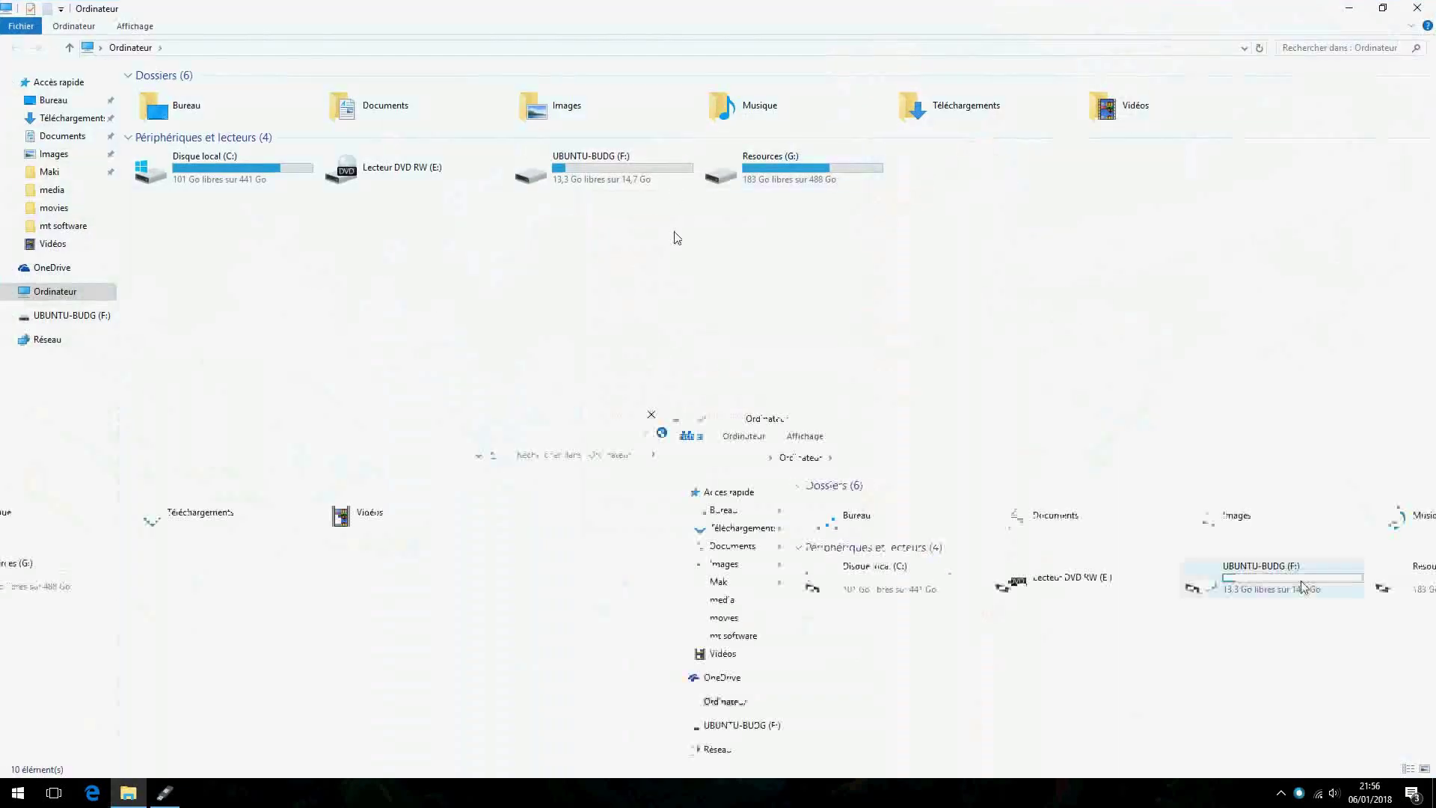
left_click(603, 168)
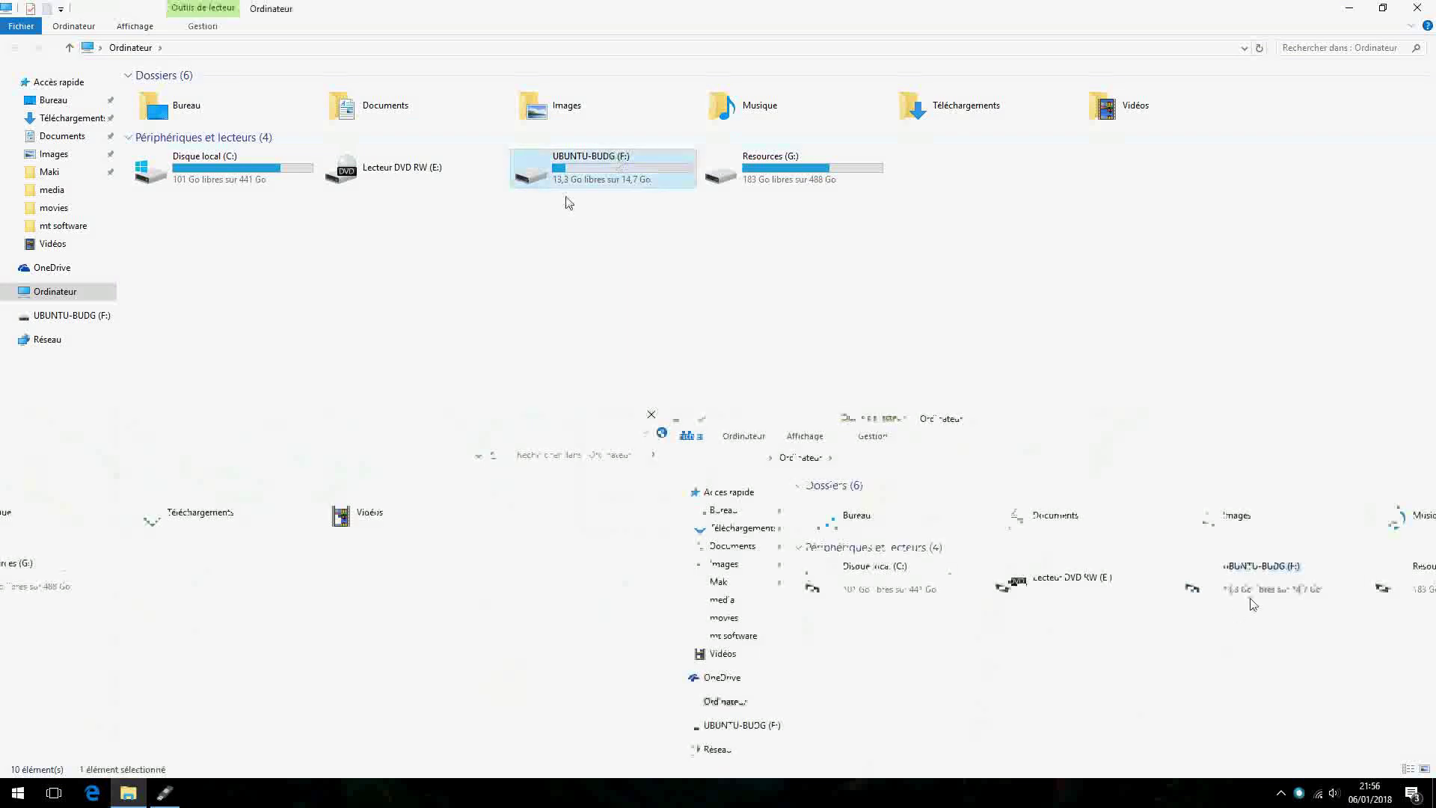
double_click(613, 164)
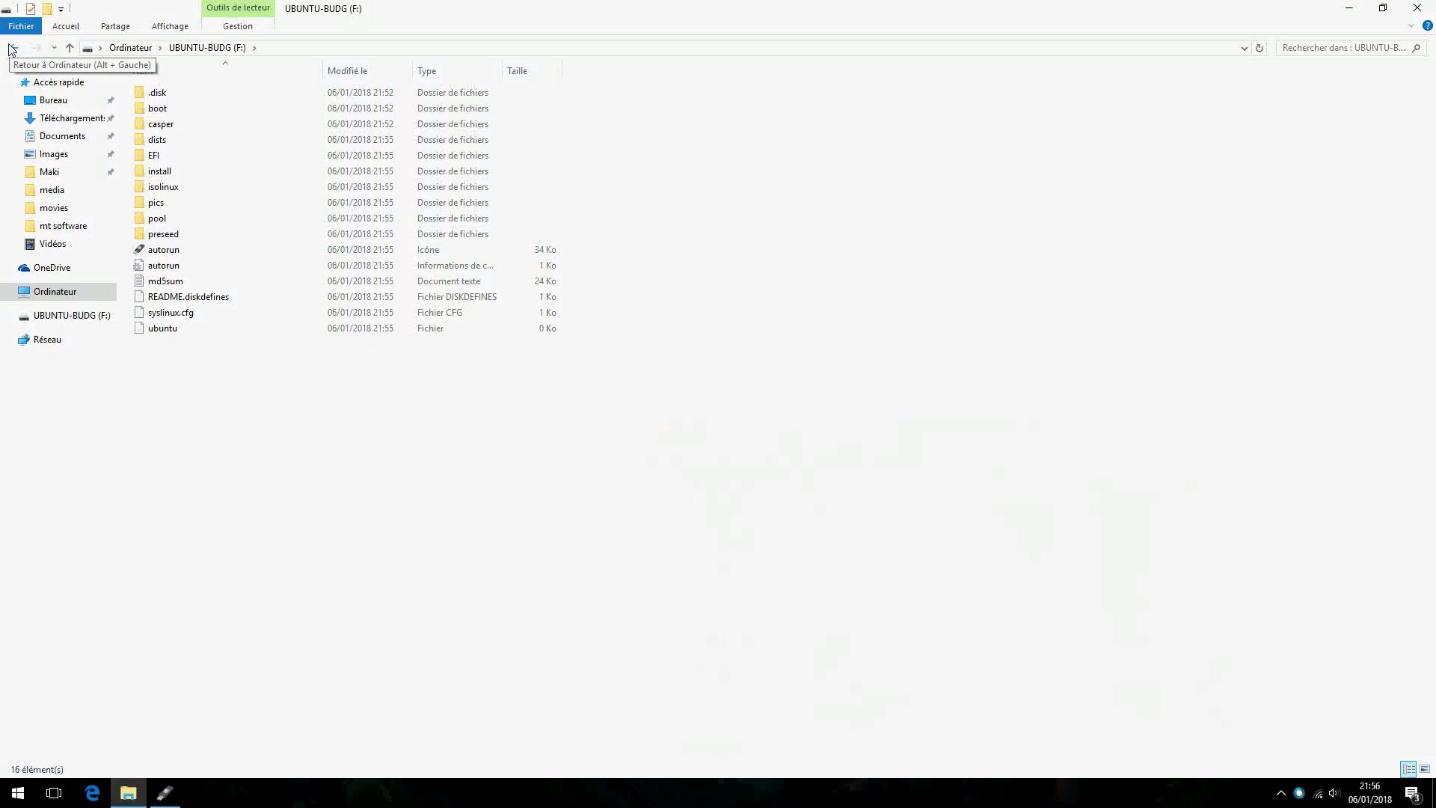
left_click(11, 48)
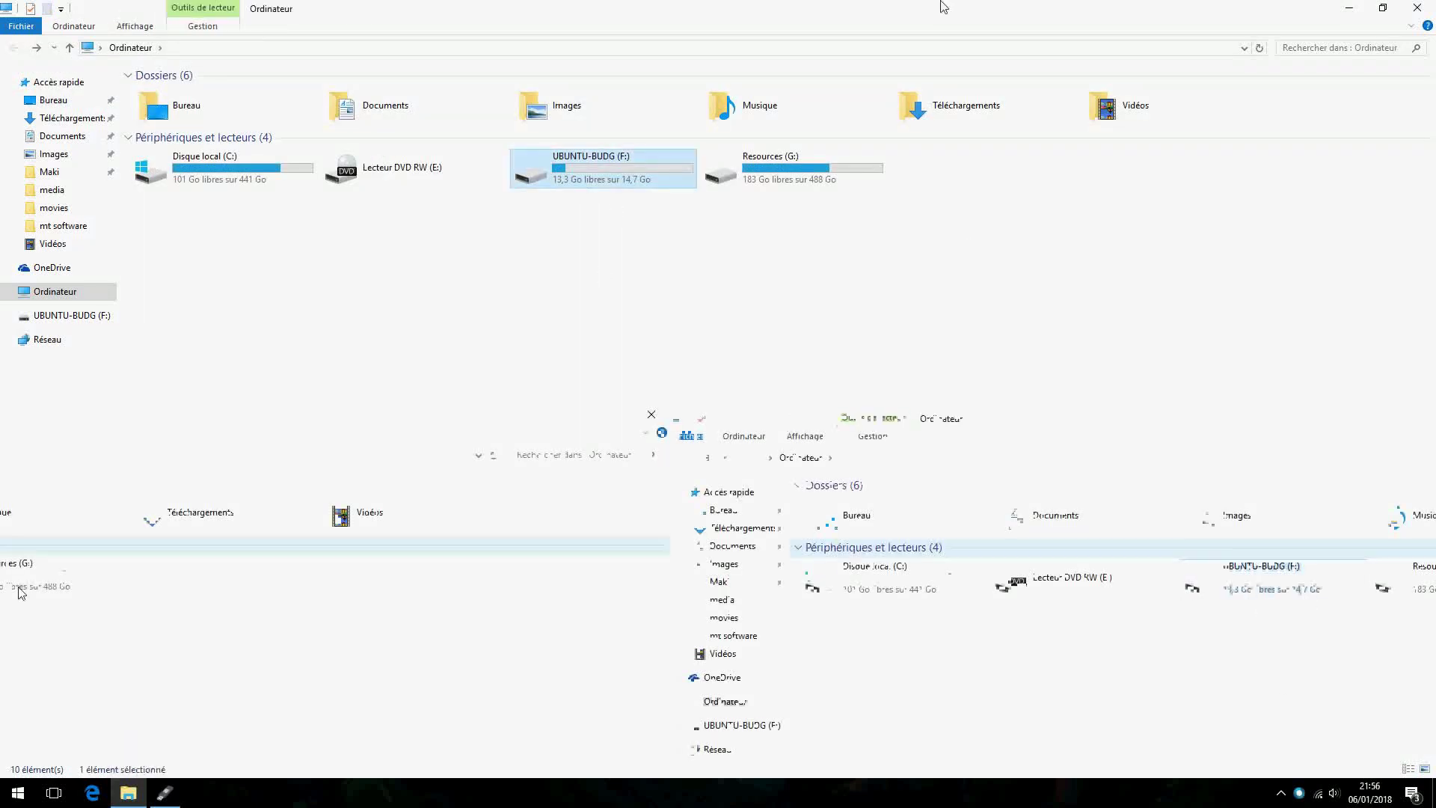
left_click(679, 272)
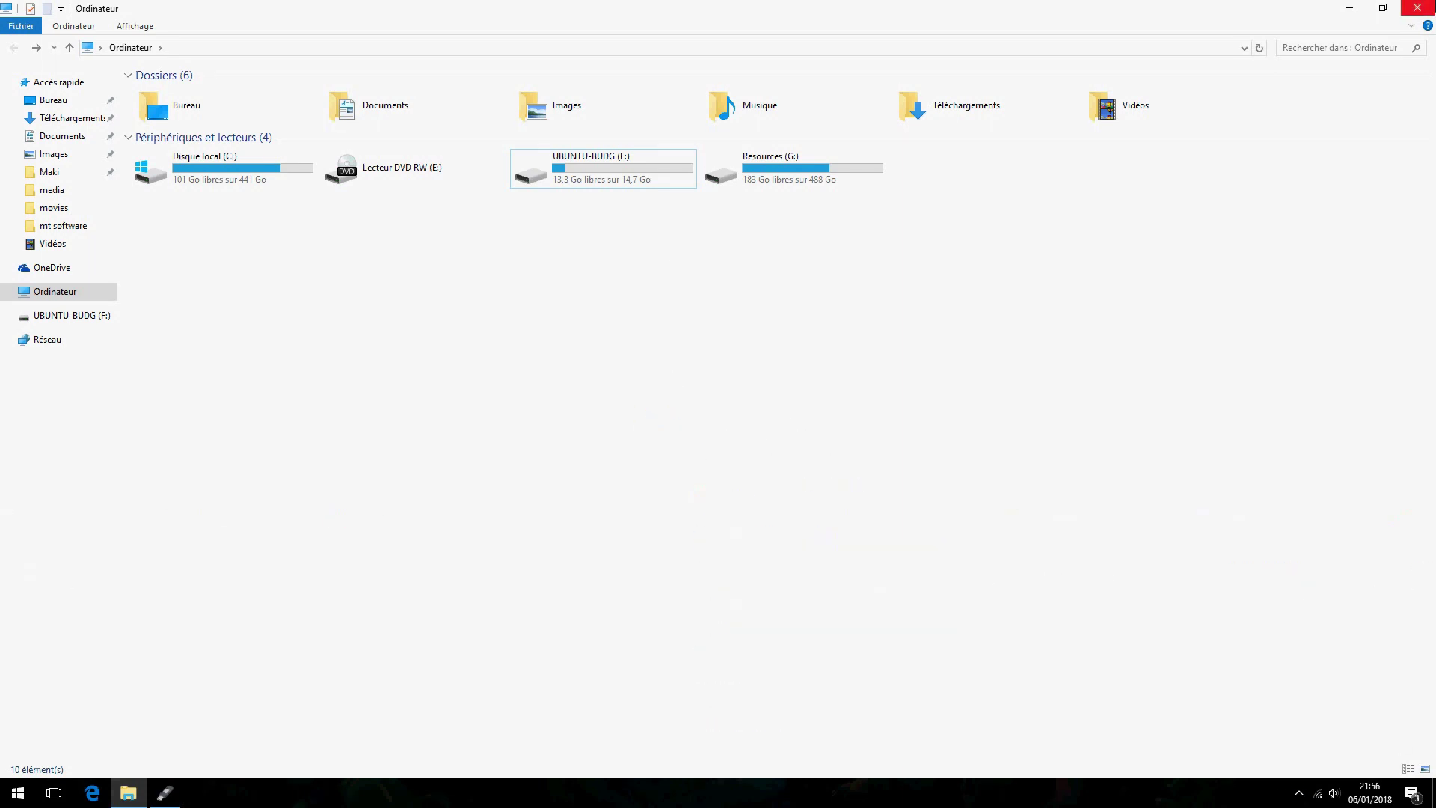
left_click(1422, 8)
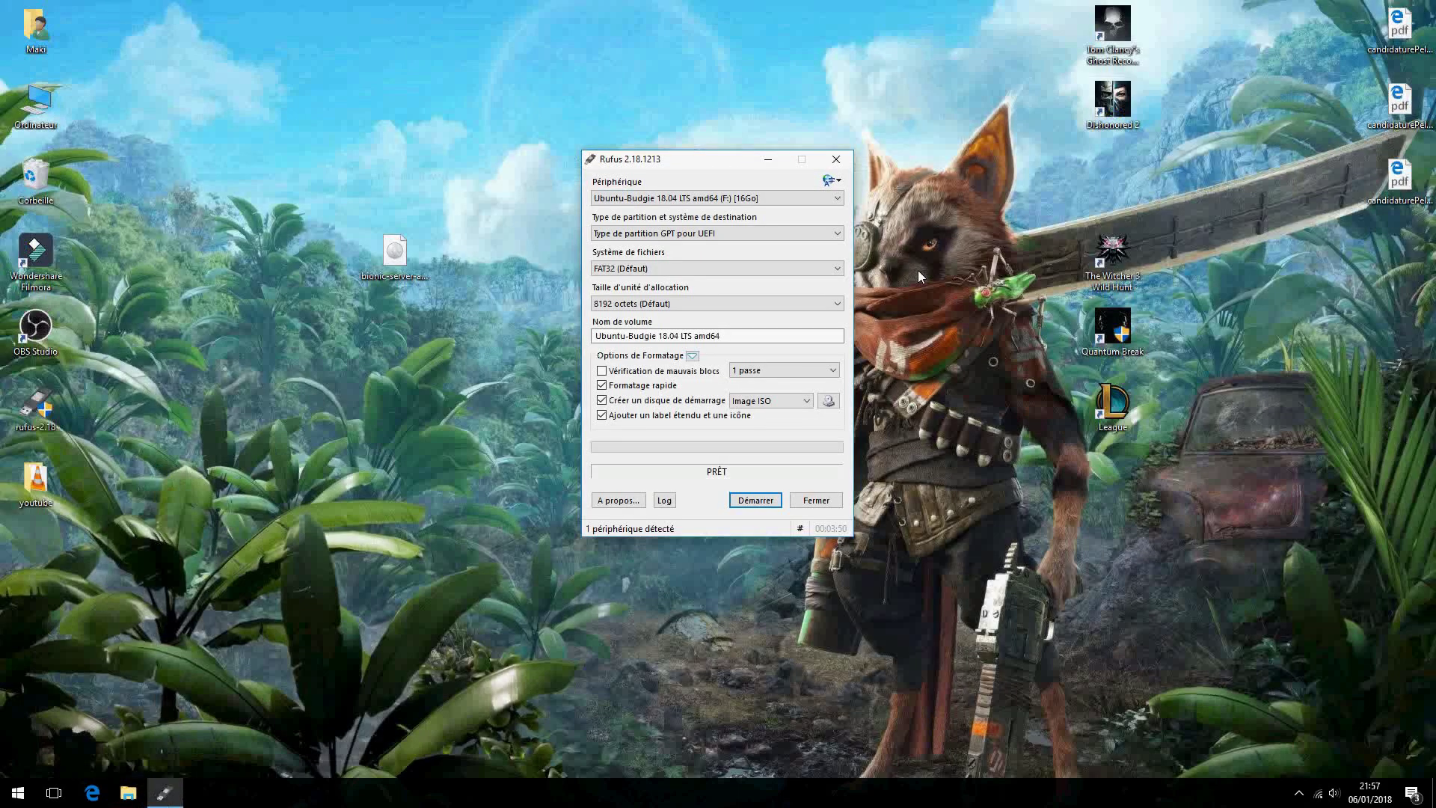